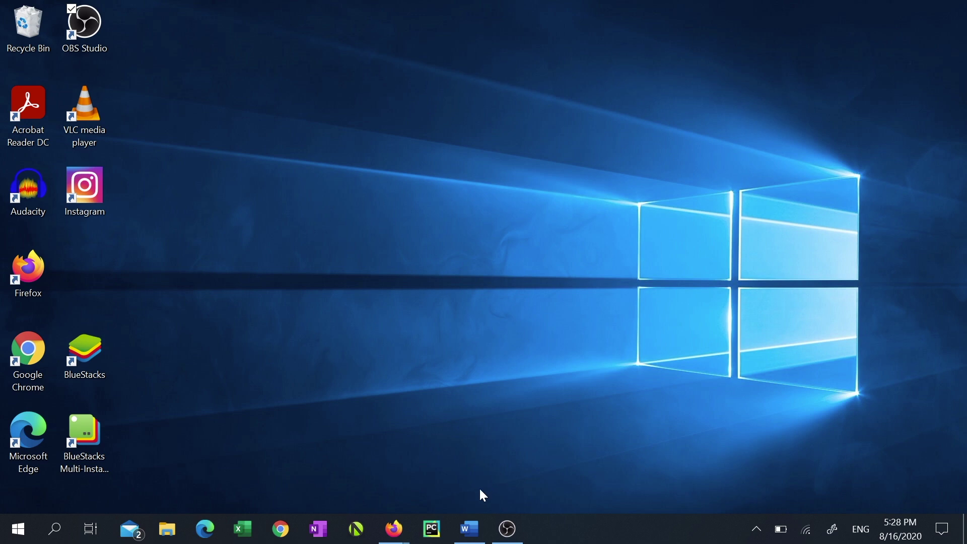
Step: Bring the resume window forward and open the Office Add-ins store from the Insert ribbon
left_click(471, 527)
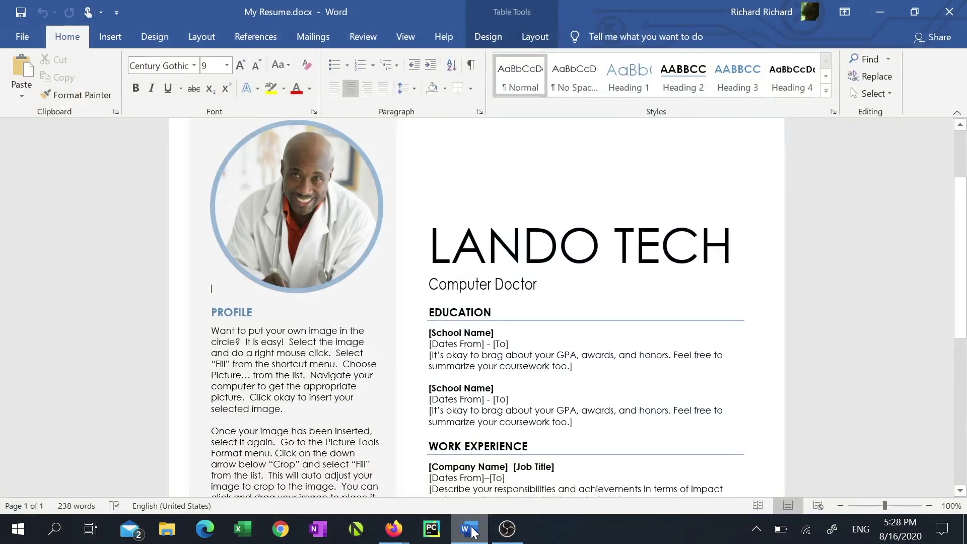
scroll(484, 302, "down", 3)
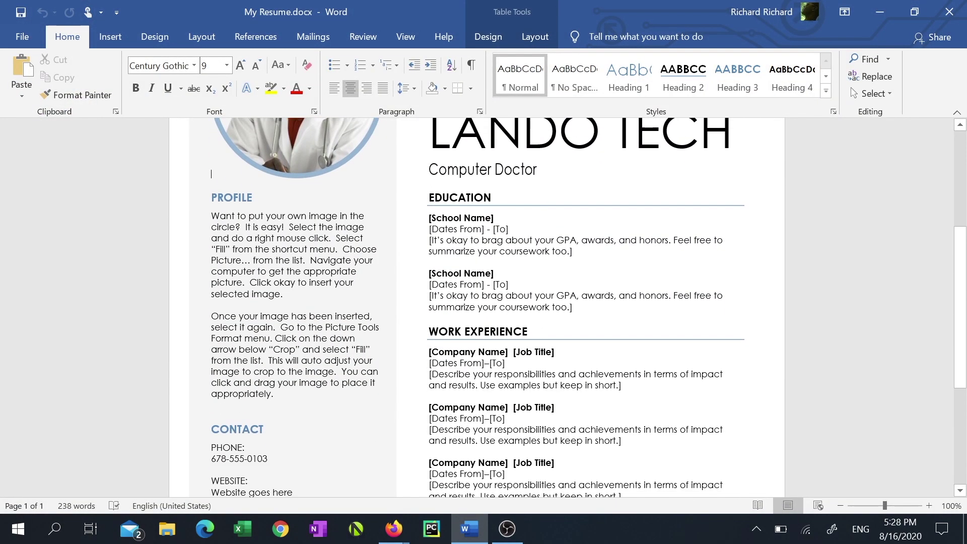
left_click(120, 36)
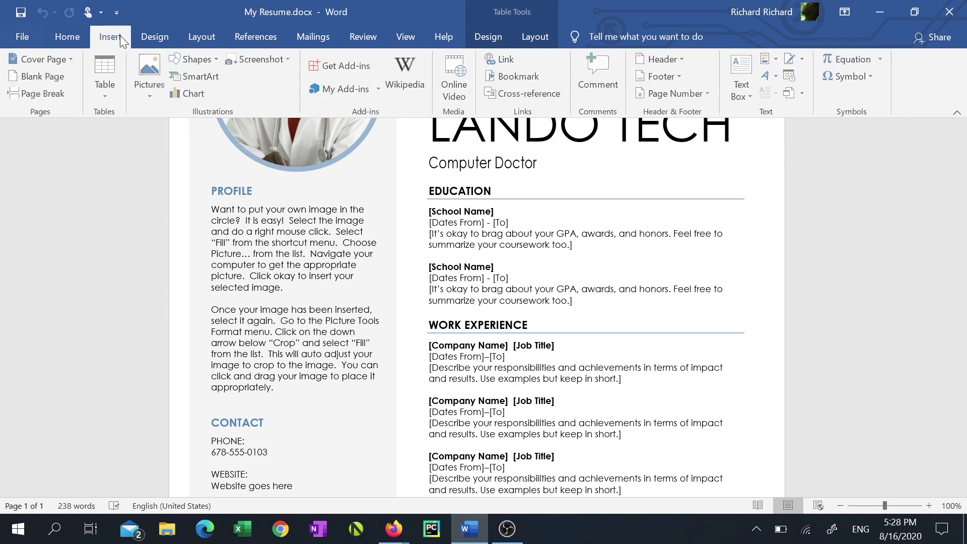
left_click(344, 70)
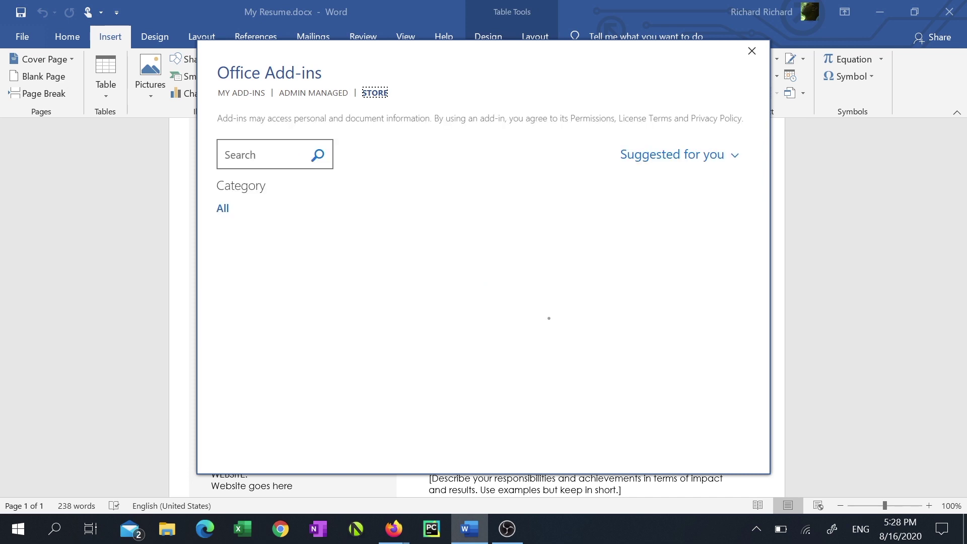
type("QR")
Step: Search the store for QR, then add QR4Office and accept its license terms
key("Return")
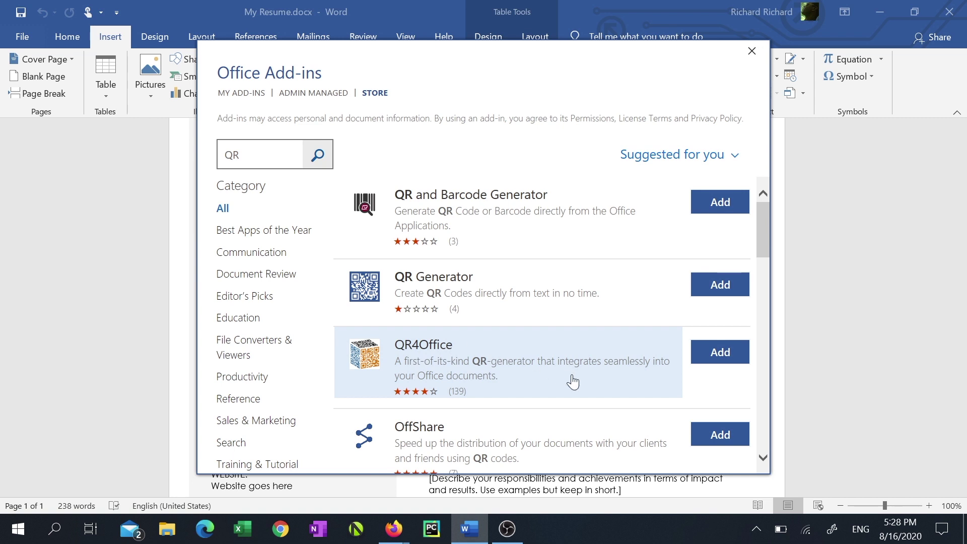
left_click(714, 355)
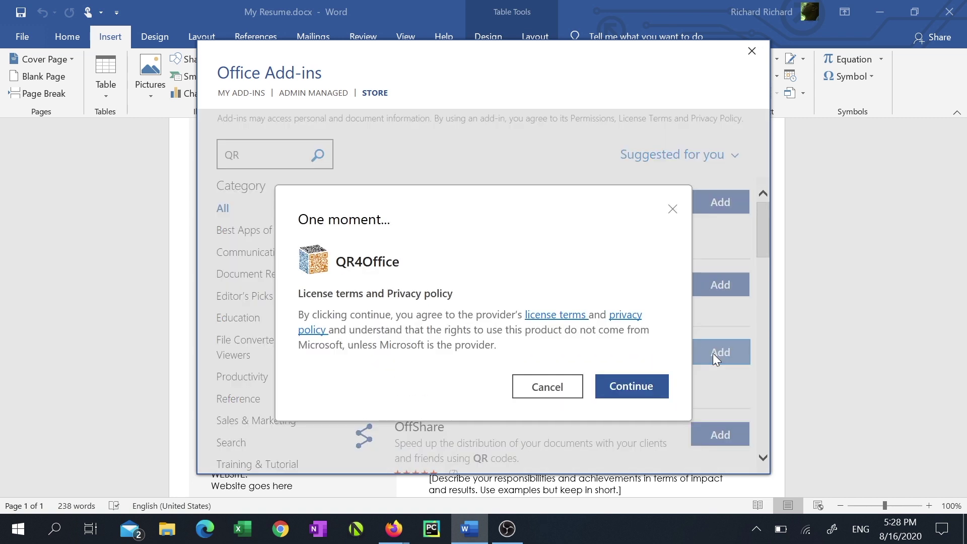
left_click(623, 398)
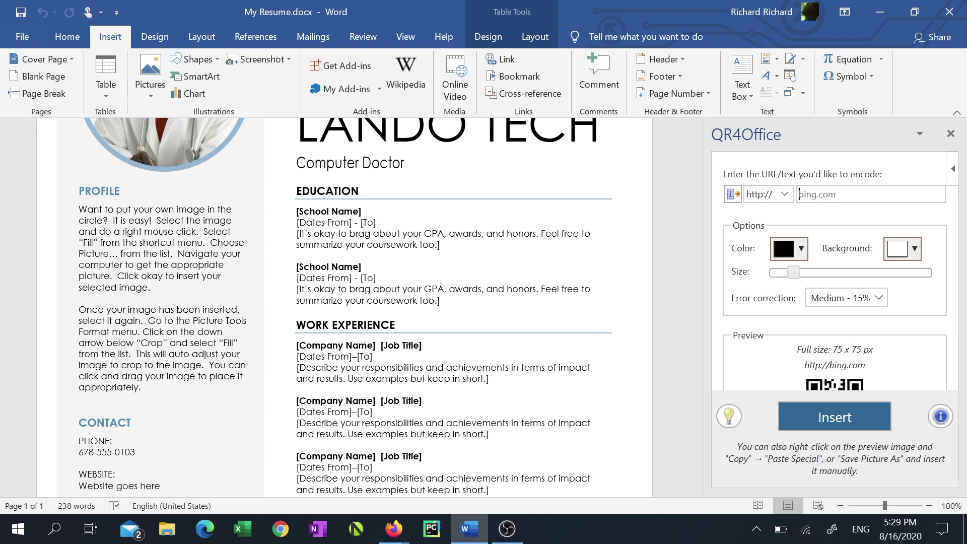
type("youtu")
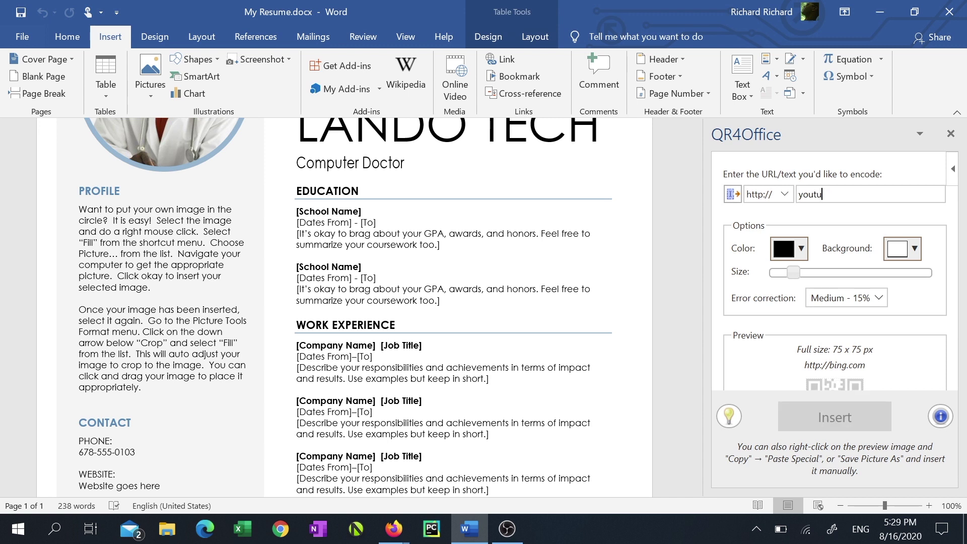
type("be.com/landotech")
left_click(787, 195)
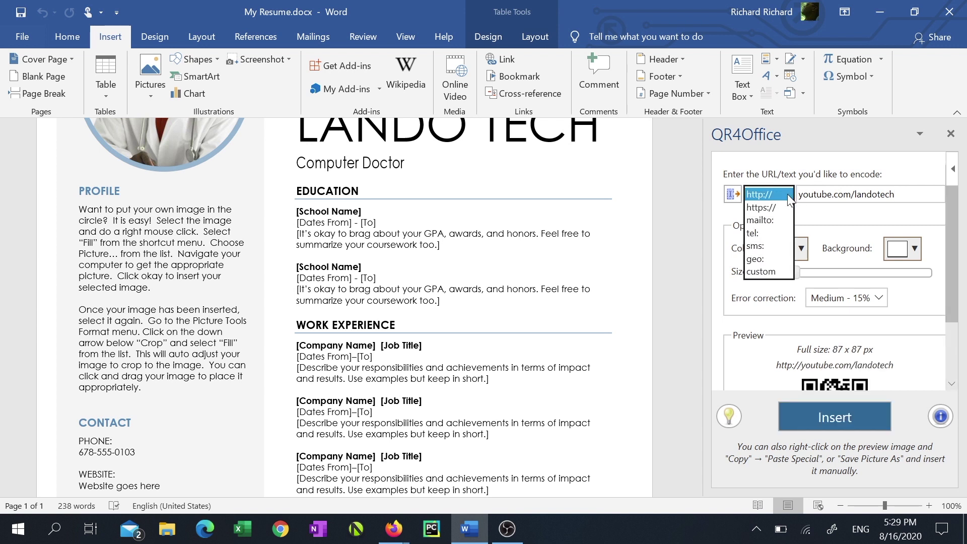
left_click(788, 194)
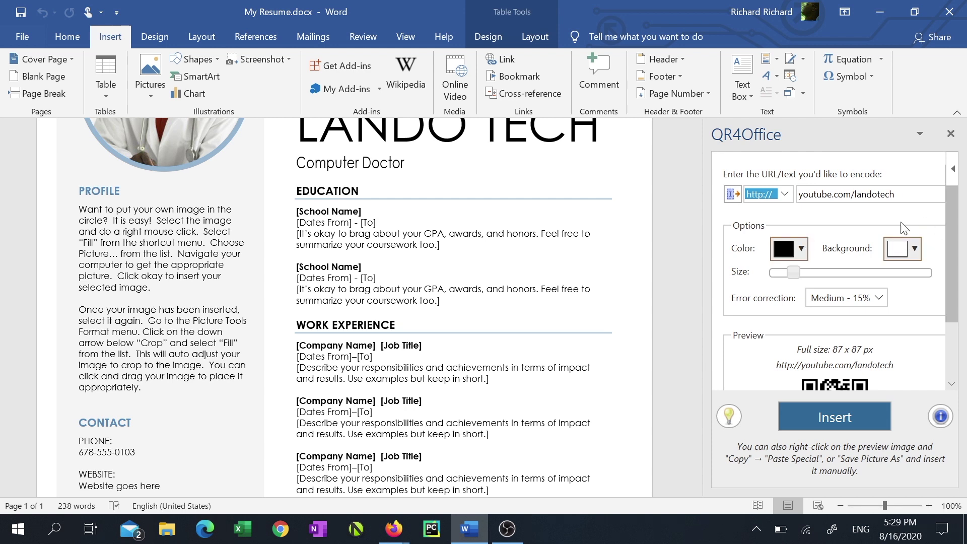
left_click(796, 269)
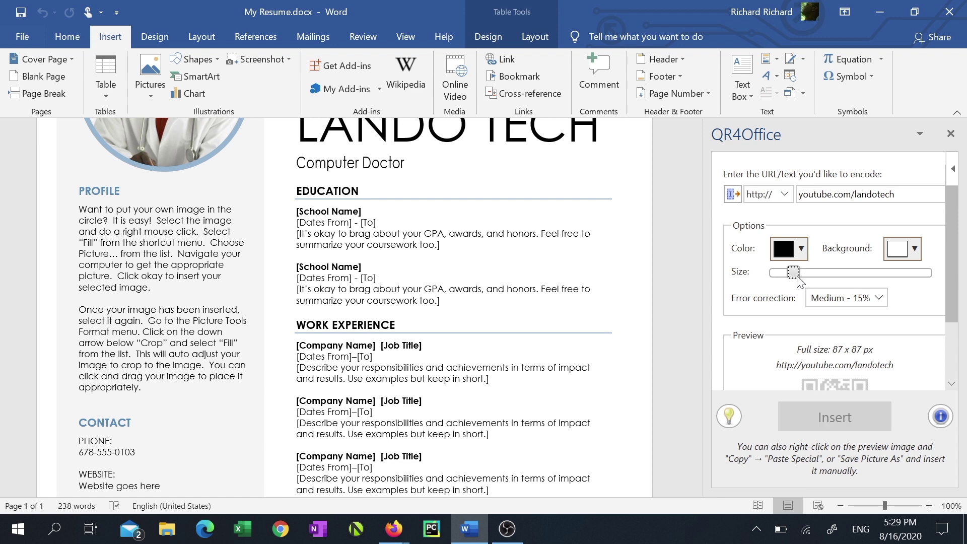
left_click_drag(797, 276, 784, 277)
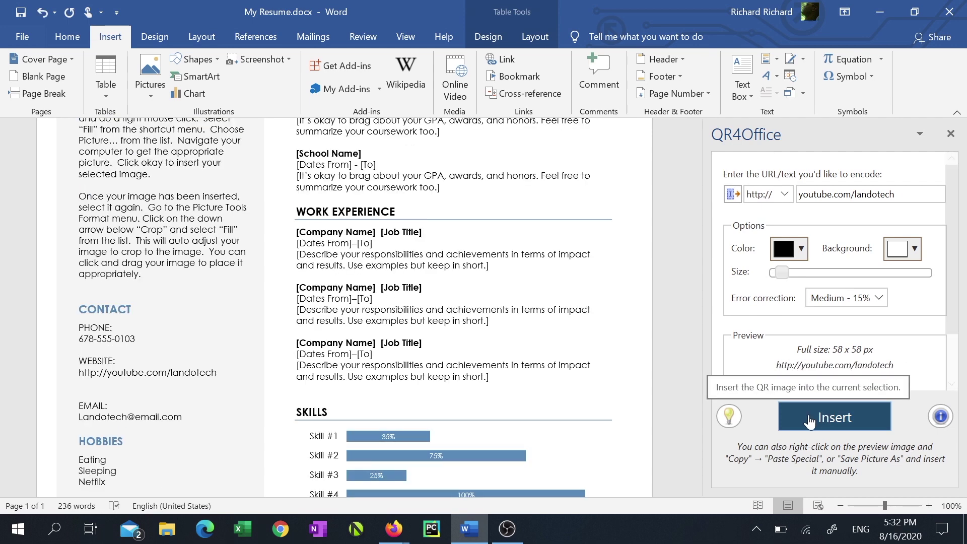
Step: Insert the QR code into the resume and nudge it just below the WEBSITE line
left_click(808, 418)
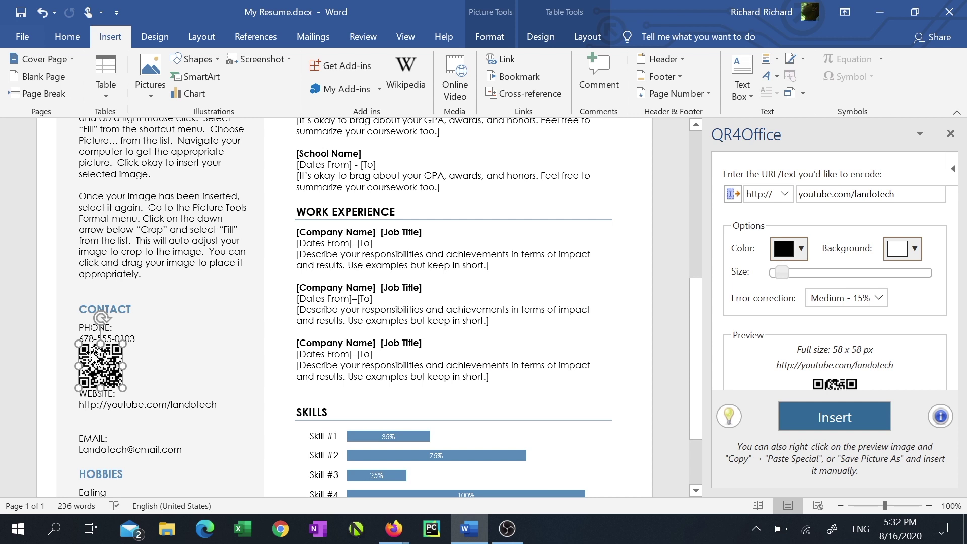
left_click_drag(101, 367, 87, 427)
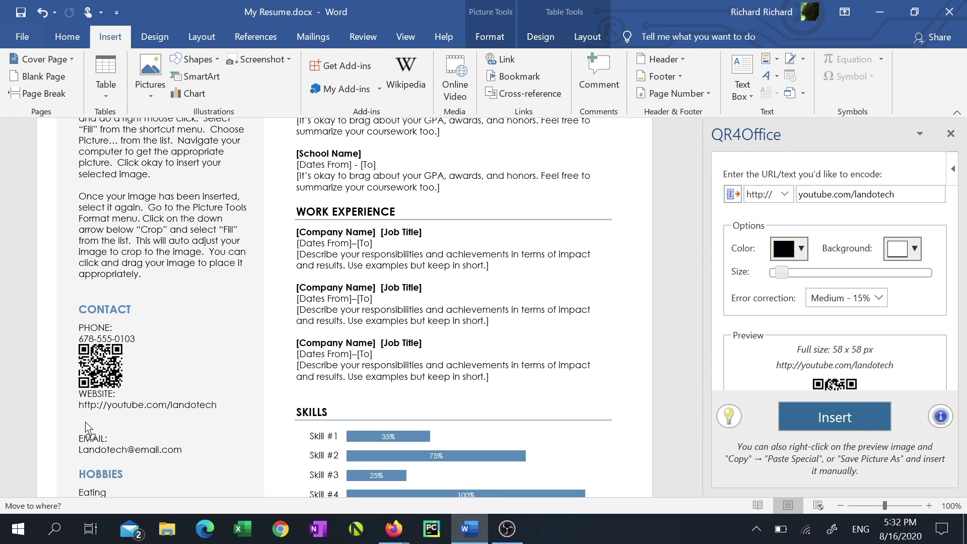
left_click_drag(86, 427, 89, 423)
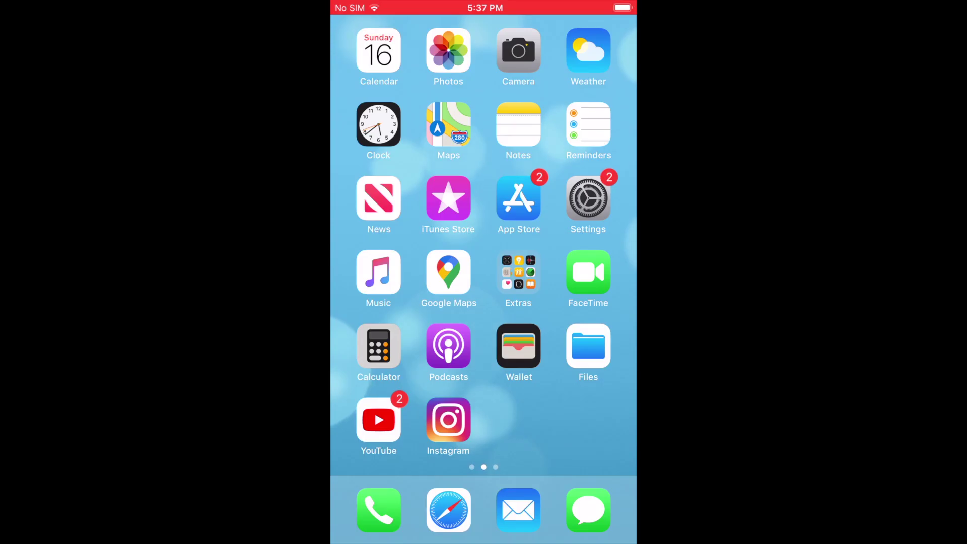
left_click(519, 51)
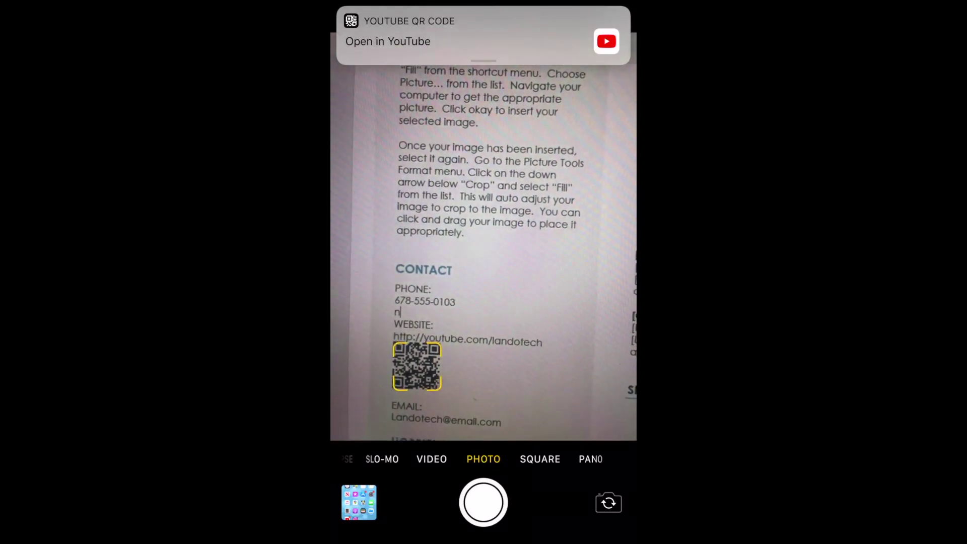
Step: Open the scanned QR link in YouTube to confirm it reaches the Lando Tech channel
left_click(483, 34)
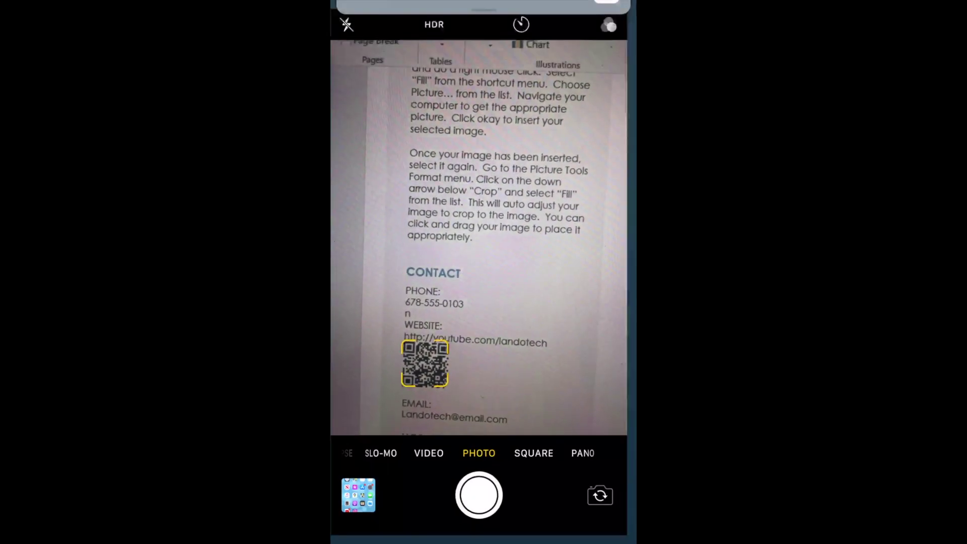